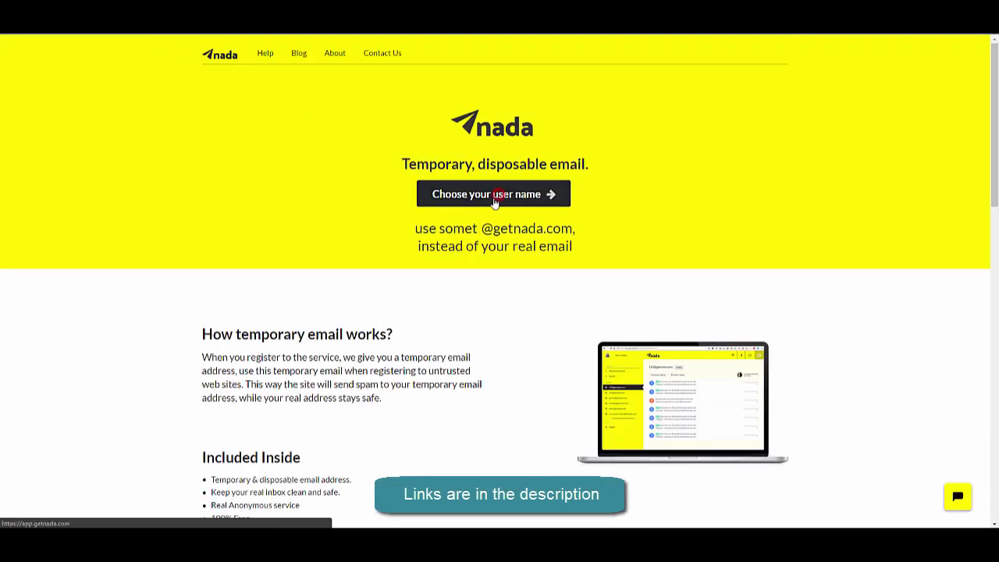
click(499, 196)
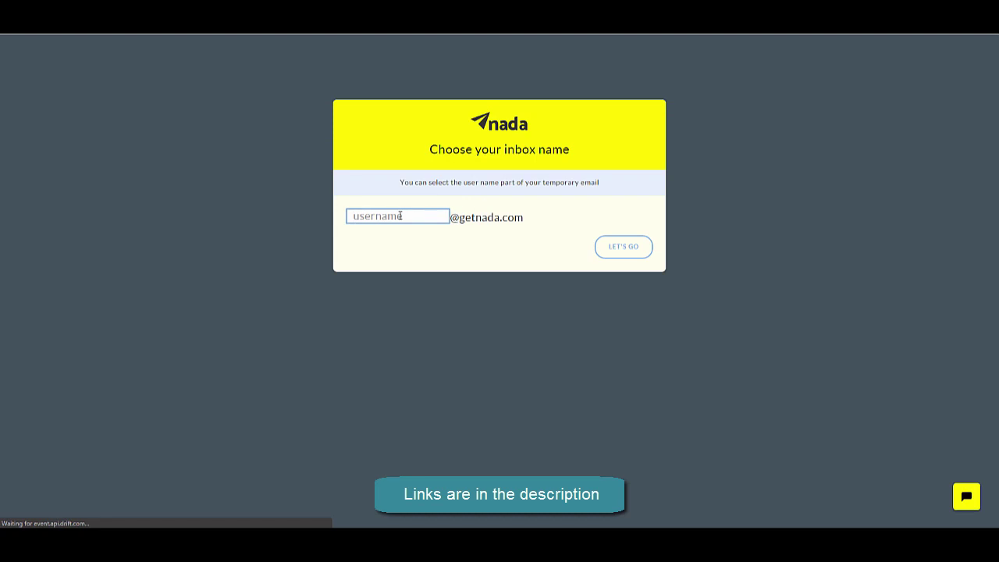
click(399, 215)
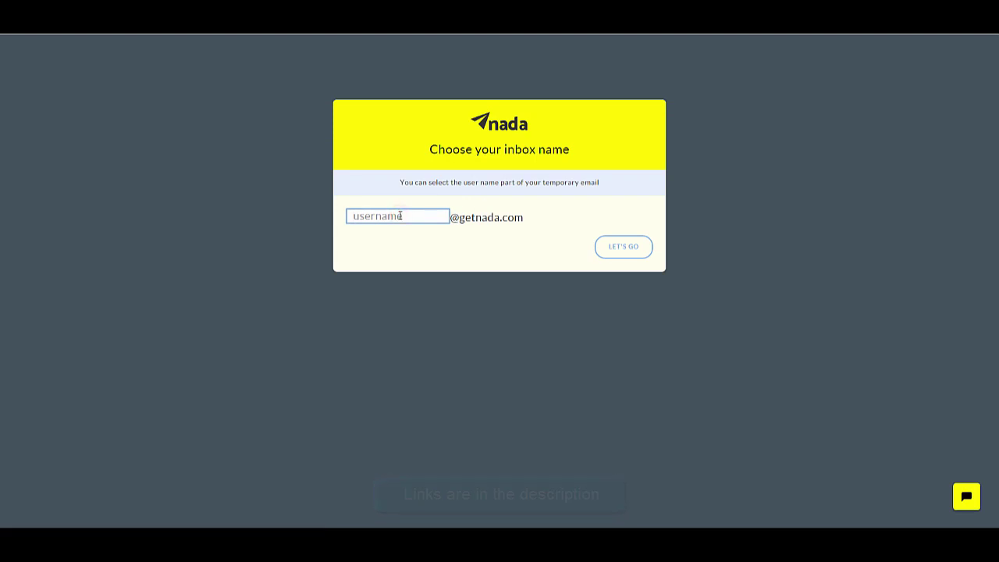
text(bf)
key(BackSpace)
key(BackSpace)
text(b)
text(d)
click(634, 251)
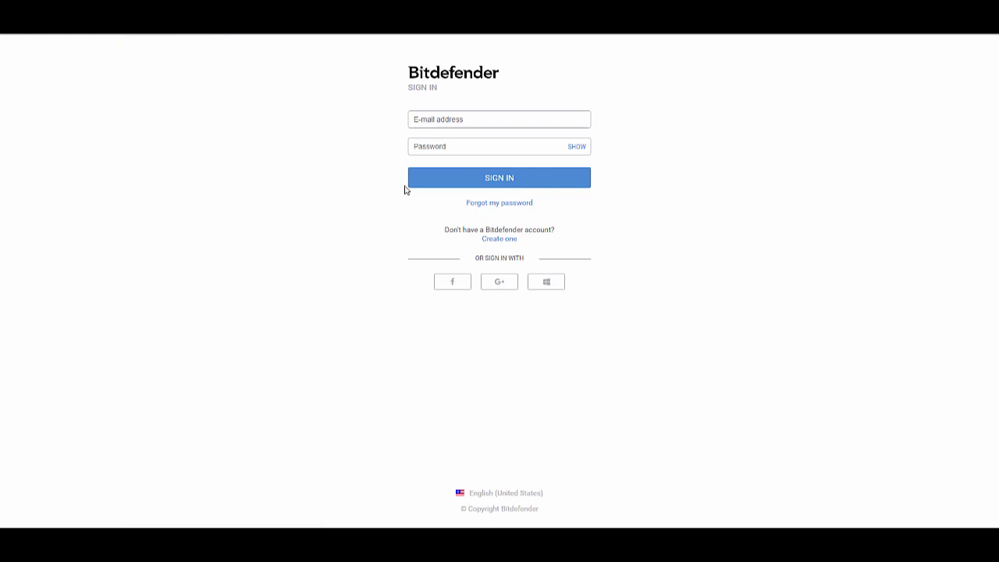
Start a new Bitdefender account with first name 'Tech' and last name 'freebo'
click(495, 238)
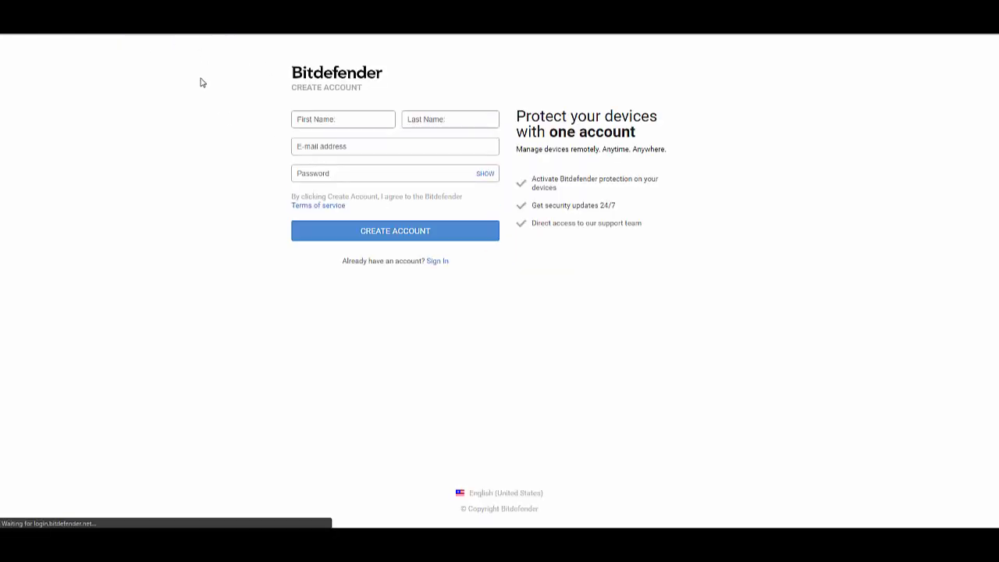
click(321, 119)
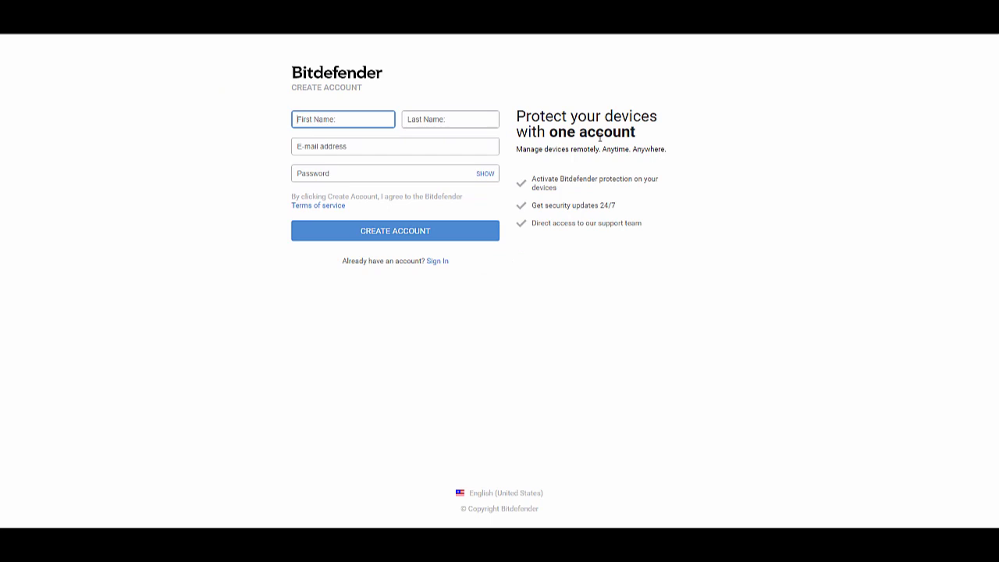
text(T)
key(BackSpace)
text(Te)
text(chtac)
click(437, 119)
text(f)
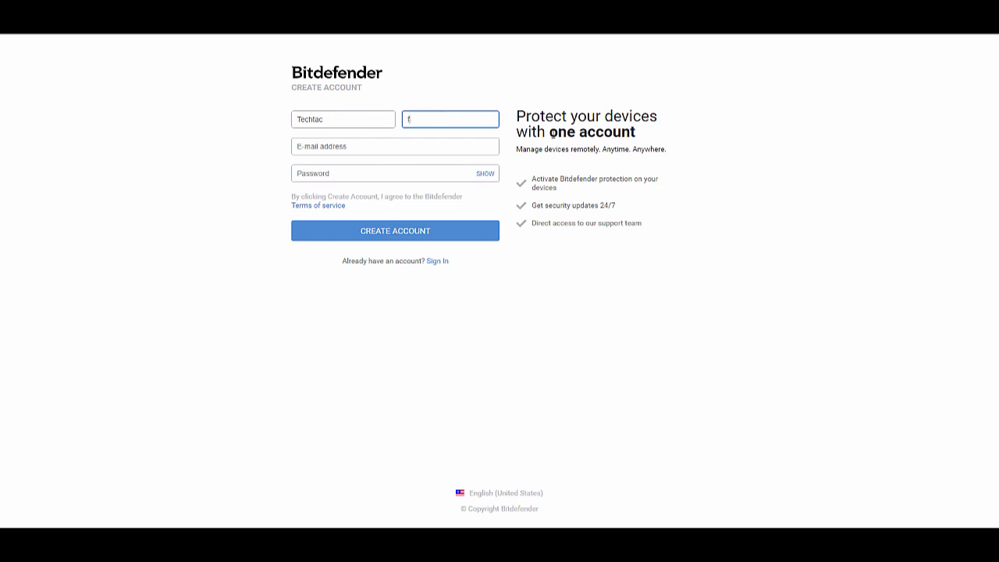
text(ree)
text(bo)
Use the GetNada inbox address as the e-mail, set a password, and submit registration
click(317, 143)
text(https://central.bitdefender.com/)
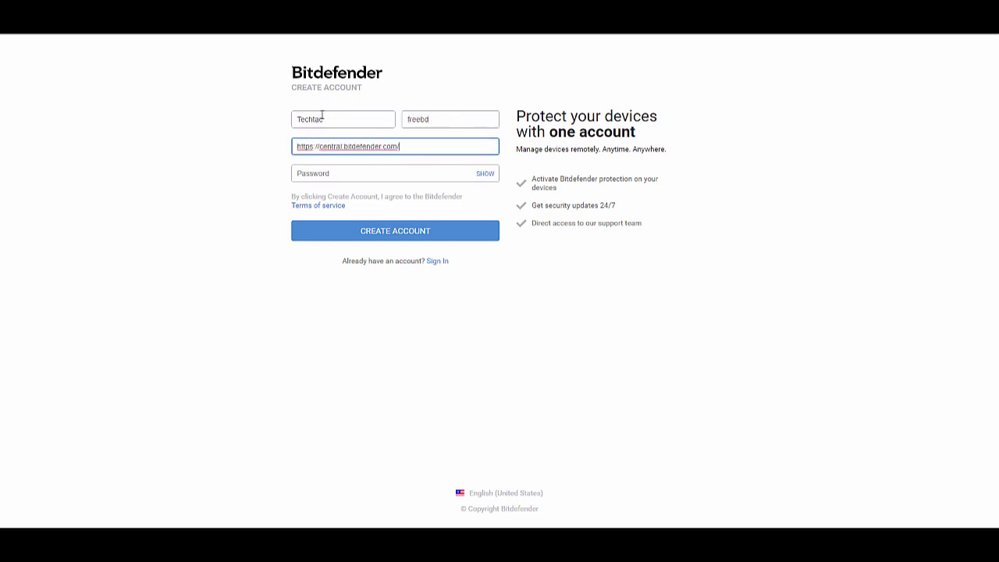
key(ctrl+a)
key(BackSpace)
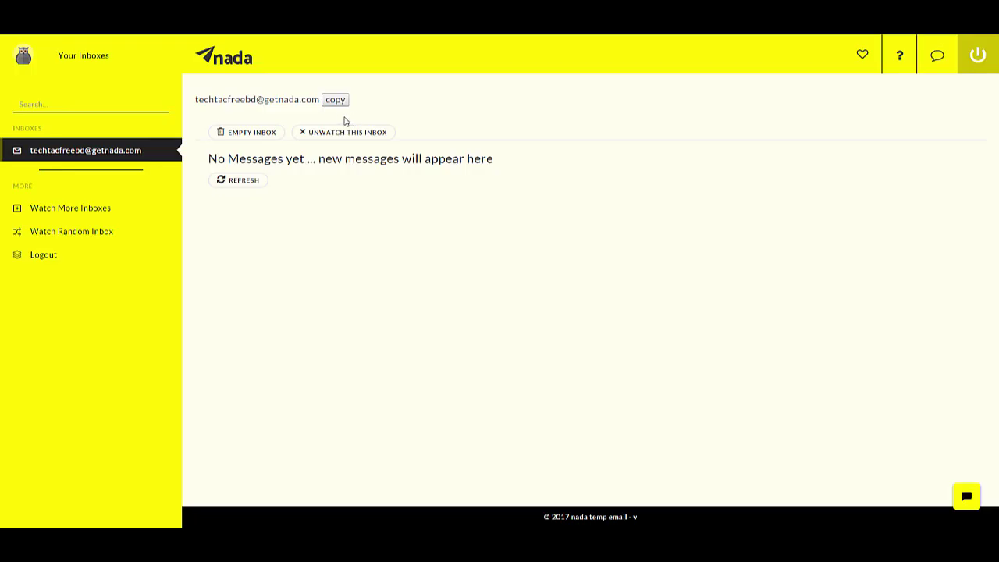
click(335, 100)
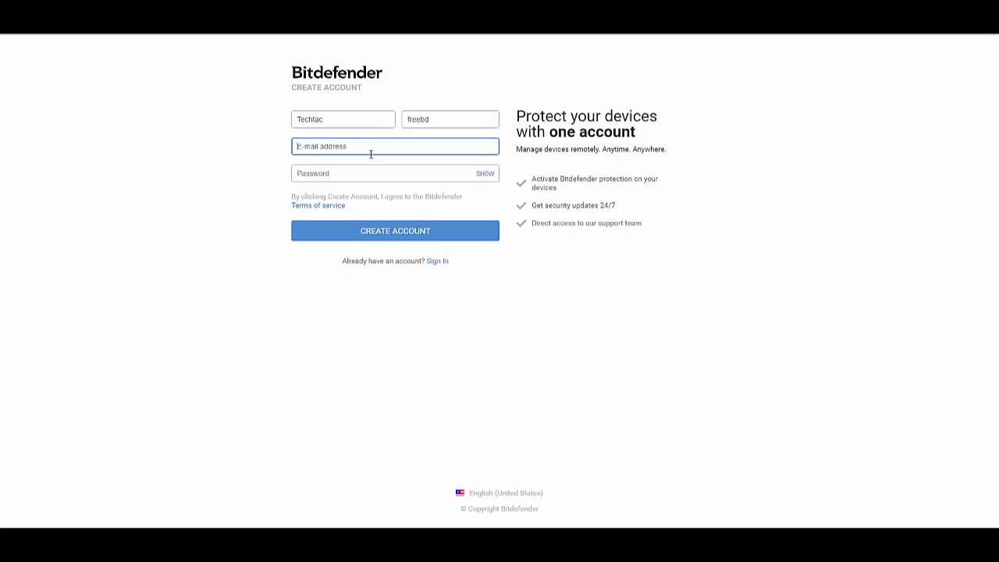
key(ctrl+v)
click(323, 171)
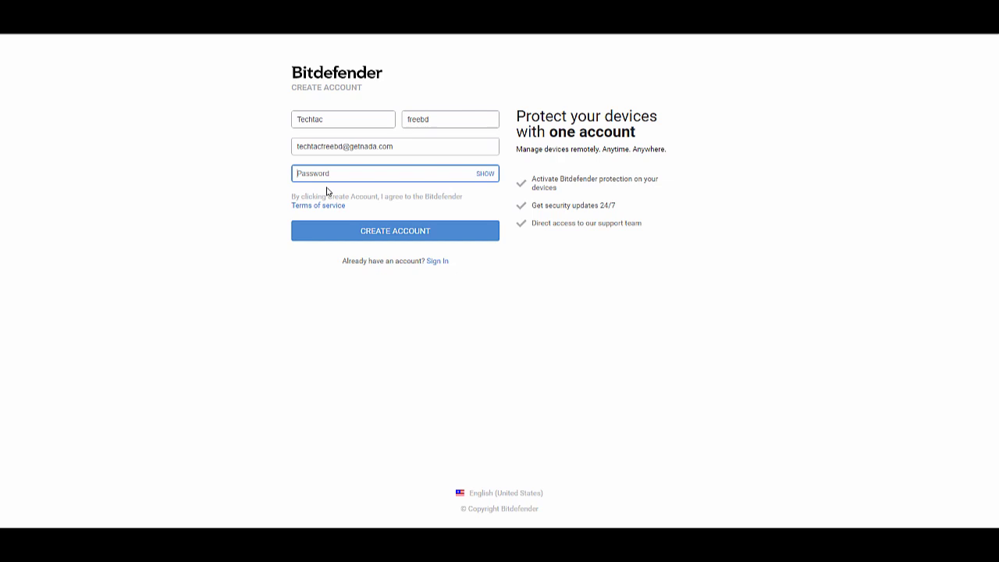
text(*****)
click(372, 230)
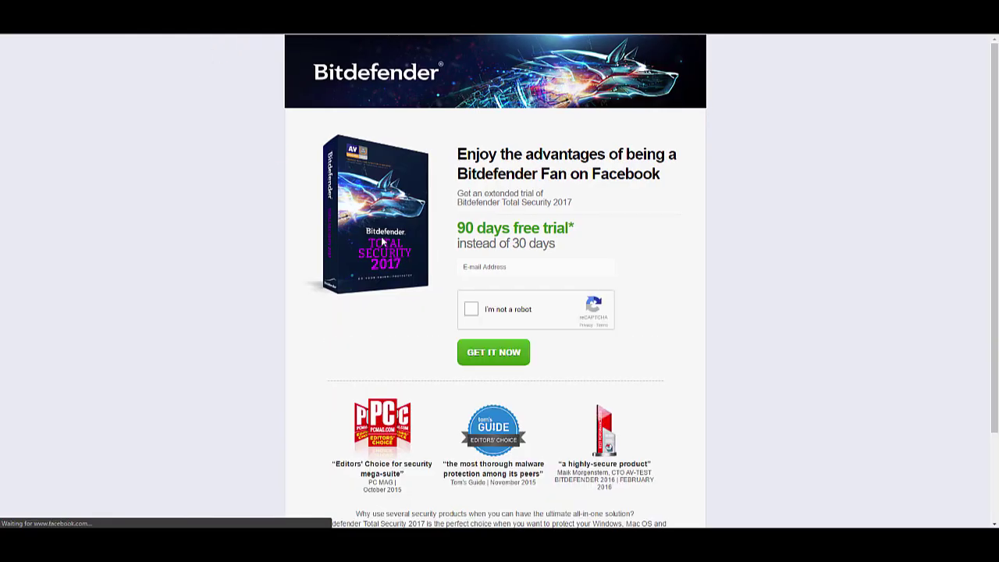
Fill the trial form's e-mail with the disposable GetNada address
key(ctrl+v)
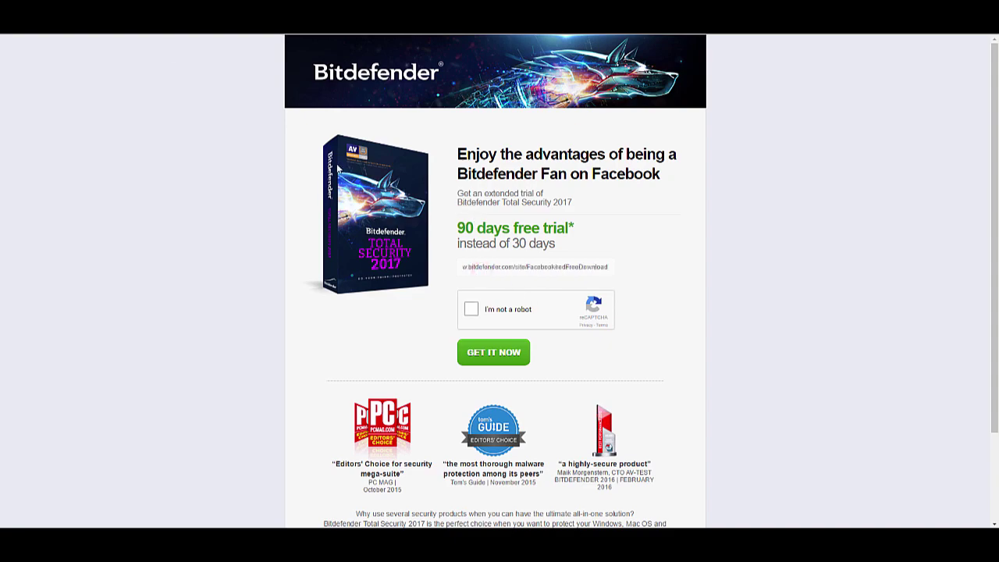
key(ctrl+z)
key(ctrl+Tab)
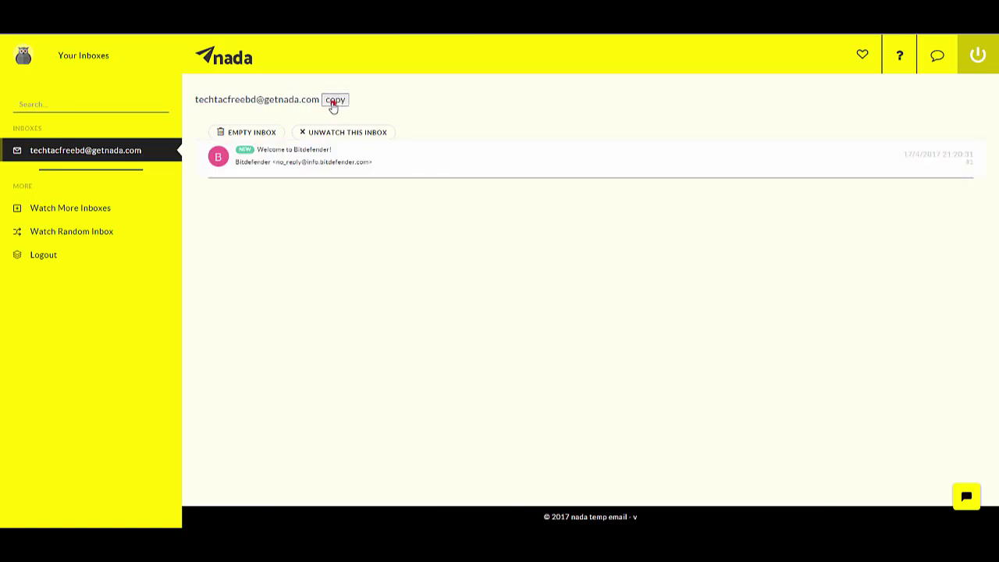
click(333, 100)
key(ctrl+Tab)
key(ctrl+v)
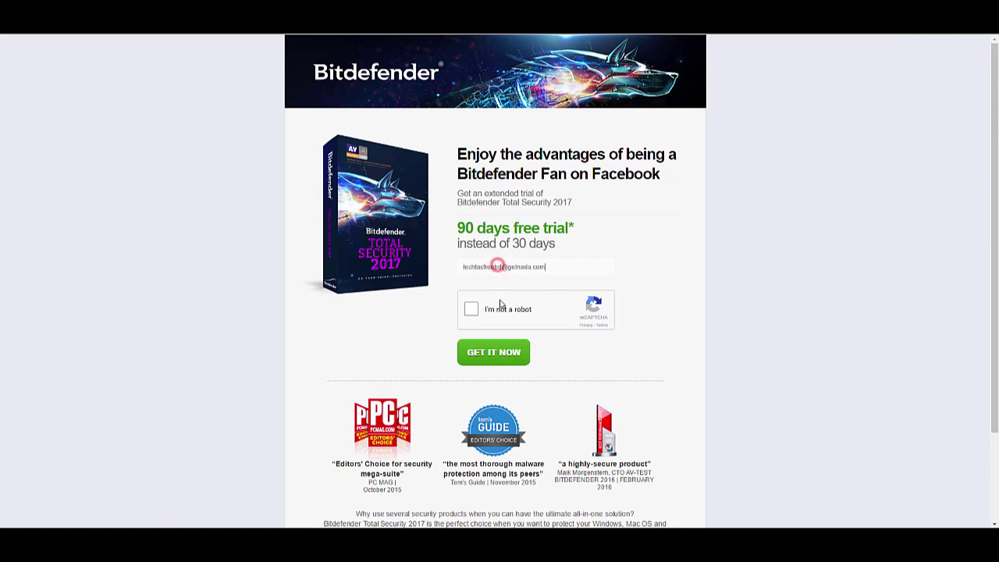
Pass the bus-image reCAPTCHA and request the extended 90-day trial
click(471, 310)
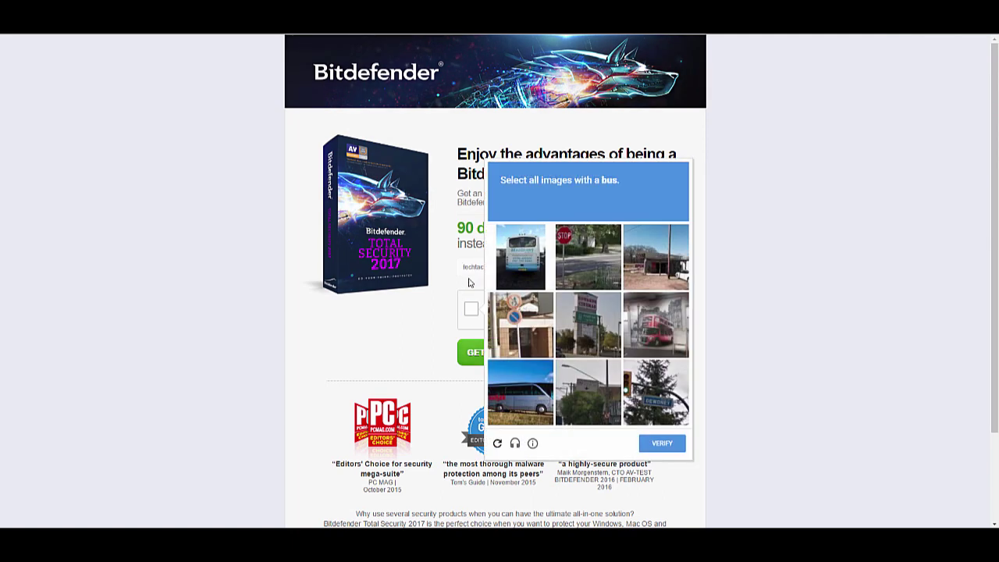
click(517, 249)
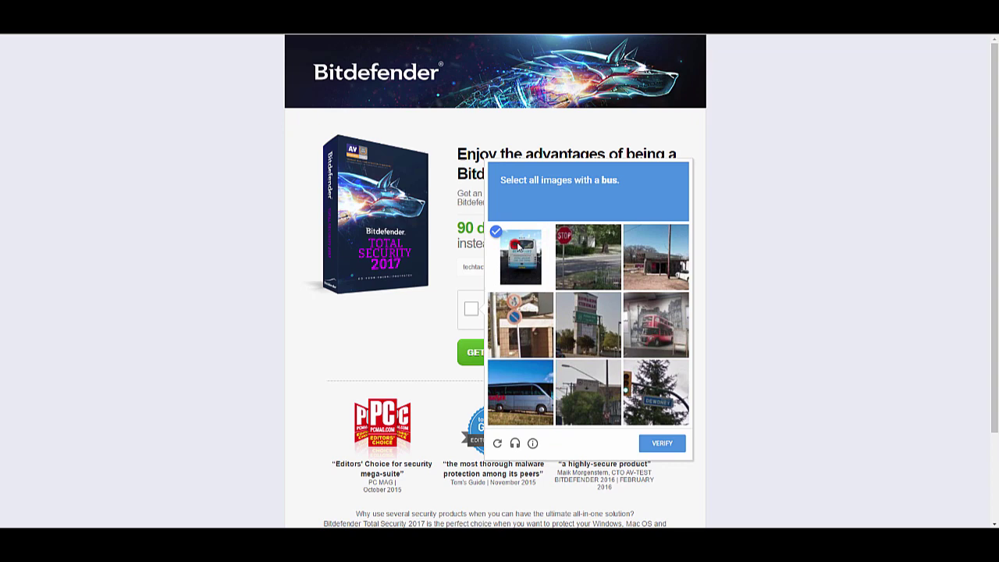
click(659, 328)
click(519, 404)
click(667, 452)
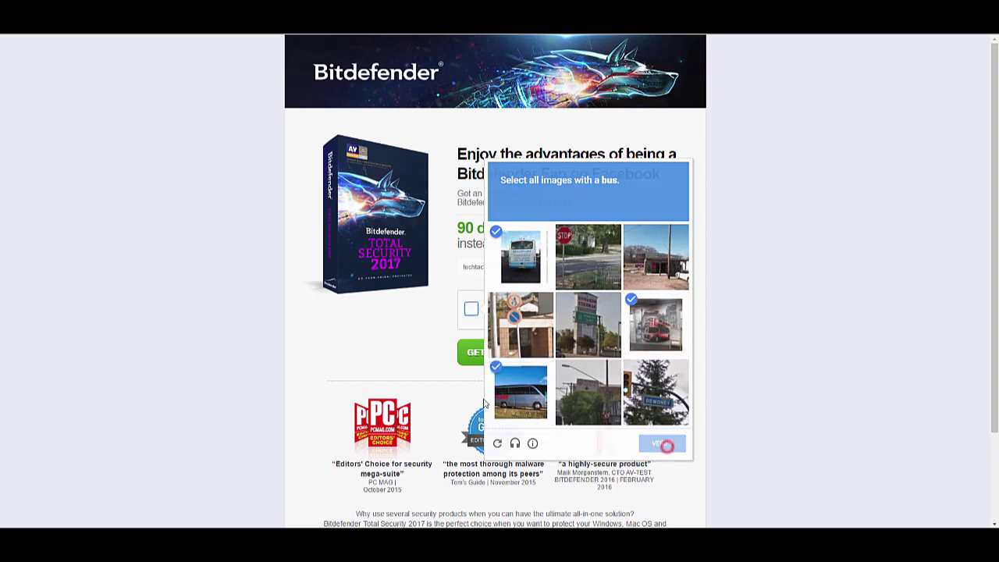
click(503, 353)
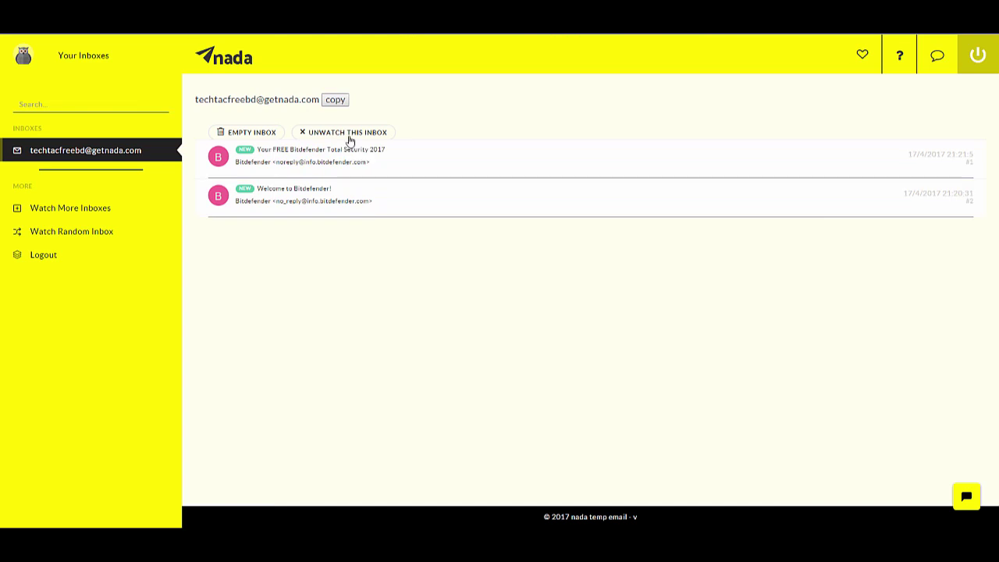
Open the 'Your FREE Bitdefender Total Security 2017' email and scroll to INSTALL BITDEFENDER
click(283, 173)
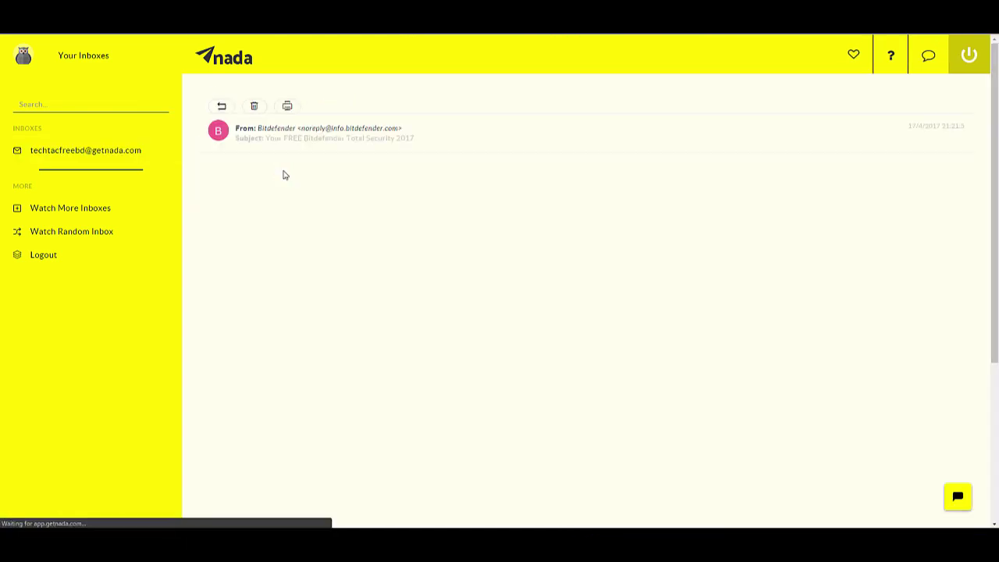
scroll(480, 341, down, 3)
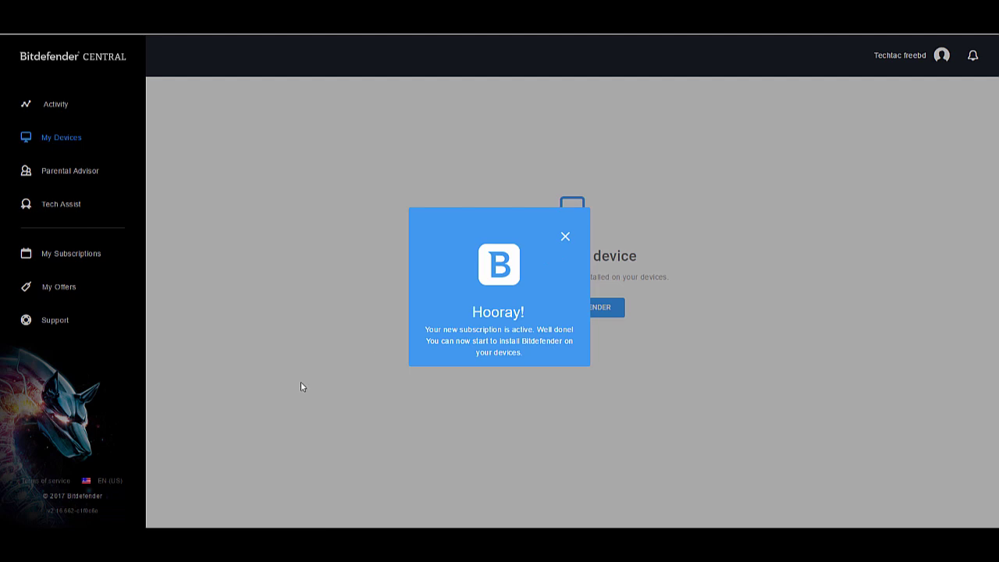
Dismiss the 'Hooray!' subscription-active message in Bitdefender Central
click(565, 236)
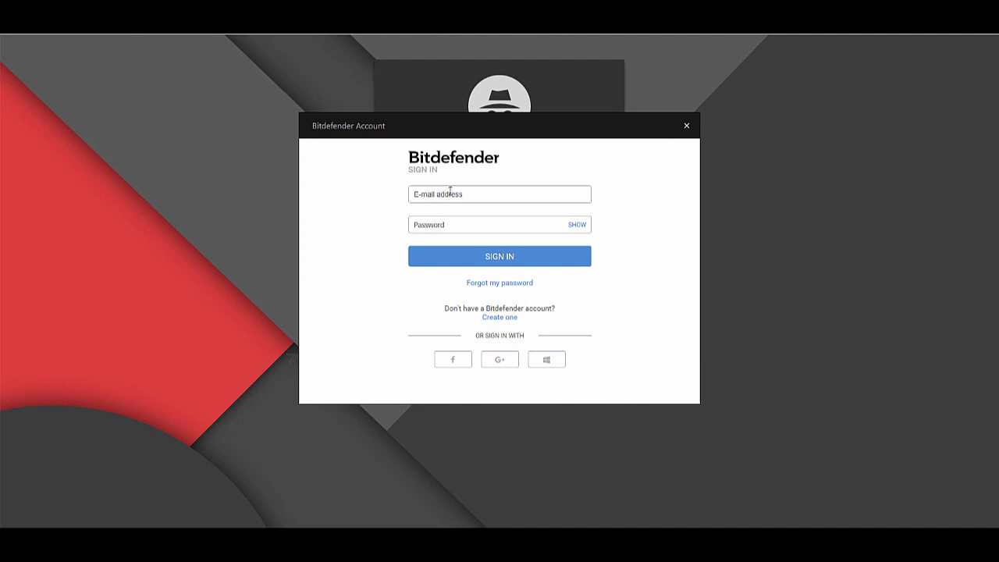
click(462, 196)
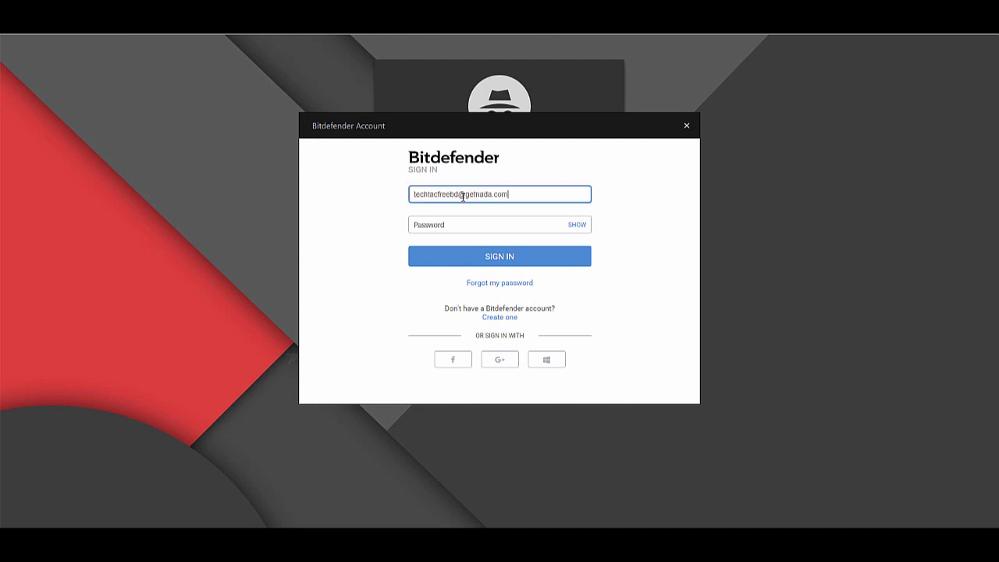
click(472, 226)
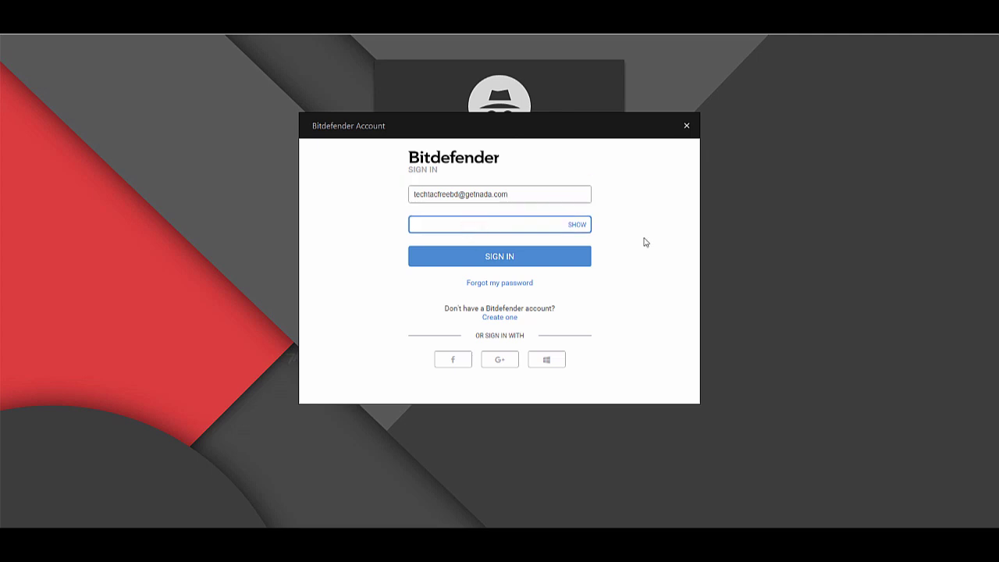
text(•••)
text(••••)
key(Return)
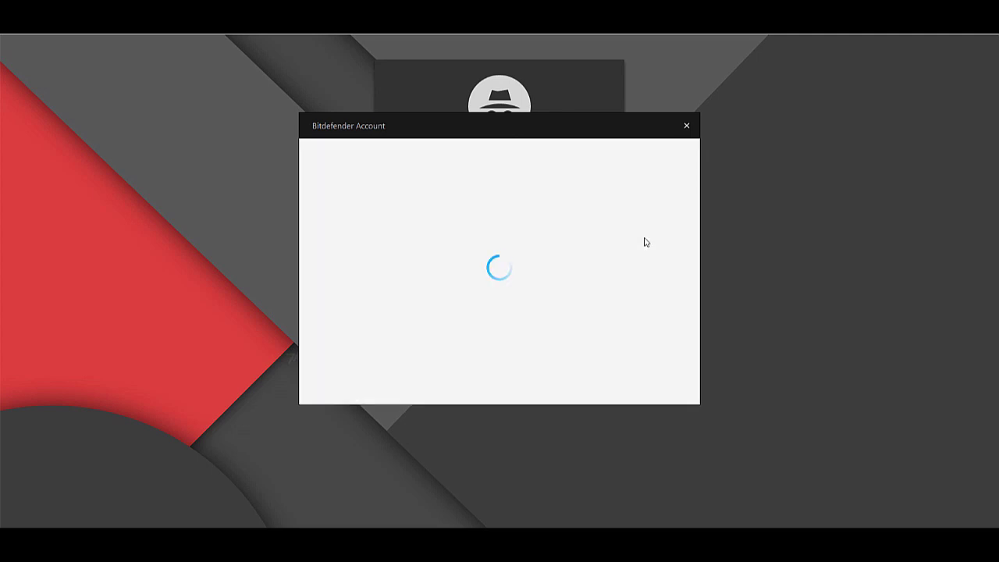